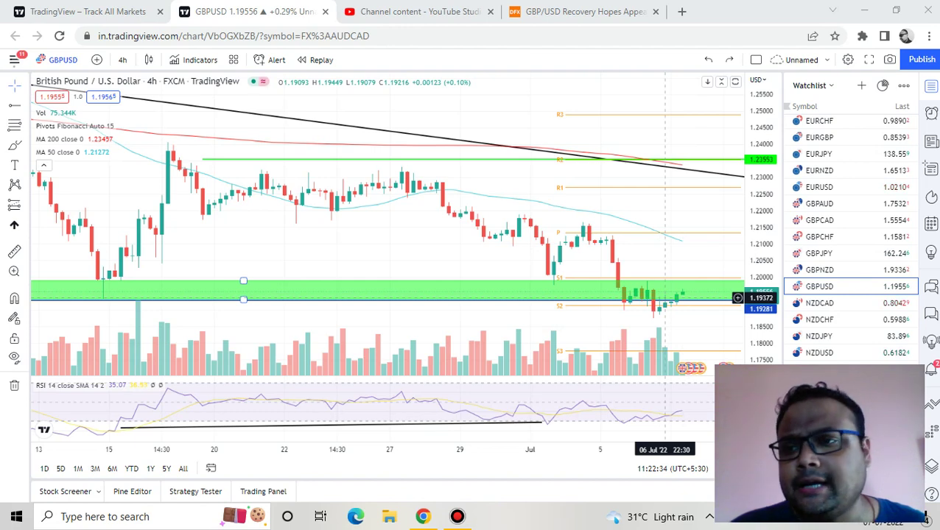
- Load the US Dollar Currency Index (DXY) chart from the watchlist
{"action": "scroll", "coordinate": [846, 270], "scroll_direction": "down", "scroll_amount": 3}
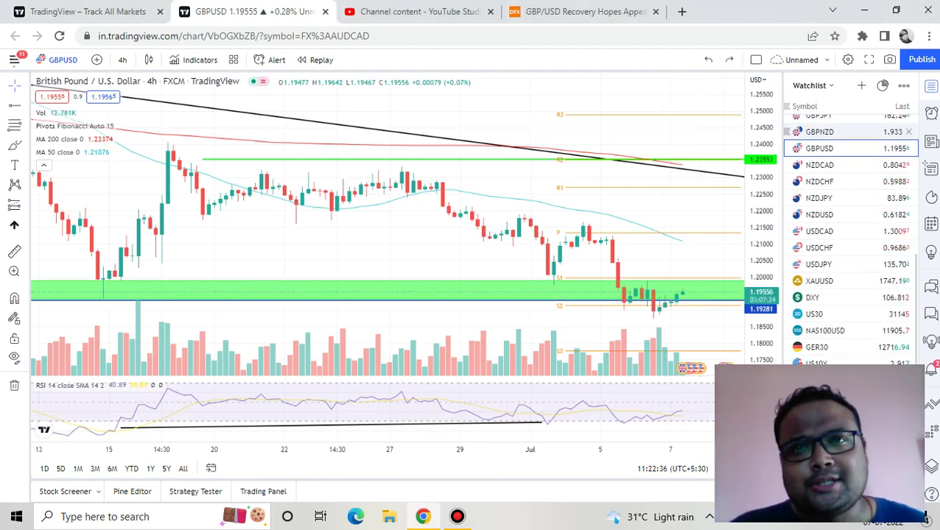
{"action": "left_click", "coordinate": [818, 297]}
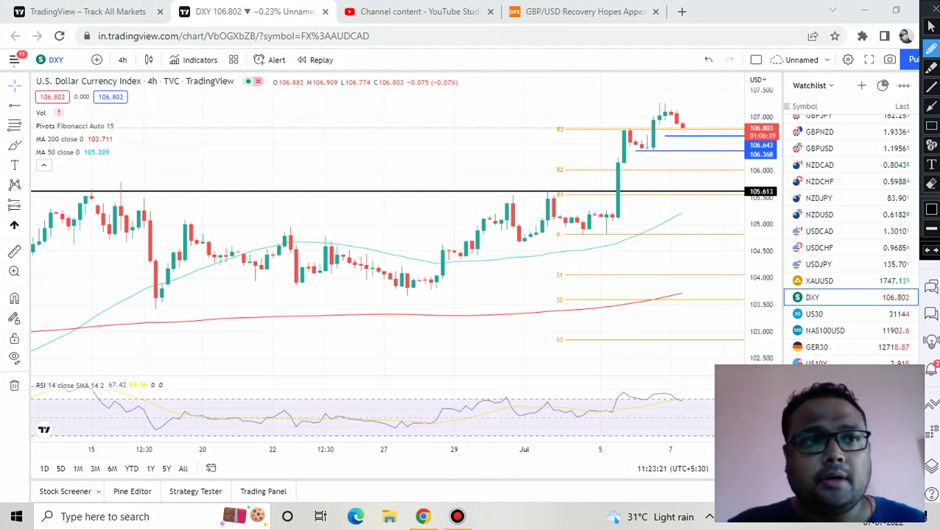
- Pen-sketch the expected DXY price path and a level above recent highs, then clear them
{"action": "mouse_move", "coordinate": [418, 285]}
{"action": "left_mouse_down"}
{"action": "mouse_move", "coordinate": [505, 200]}
{"action": "mouse_move", "coordinate": [527, 243]}
{"action": "mouse_move", "coordinate": [539, 187]}
{"action": "mouse_move", "coordinate": [558, 210]}
{"action": "mouse_move", "coordinate": [613, 195]}
{"action": "mouse_move", "coordinate": [620, 129]}
{"action": "mouse_move", "coordinate": [642, 153]}
{"action": "left_mouse_up"}
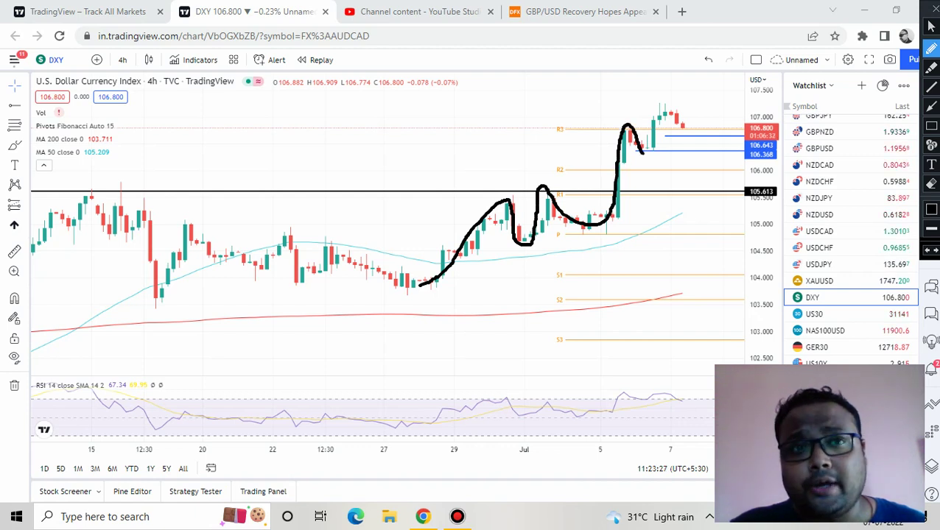
{"action": "mouse_move", "coordinate": [691, 98]}
{"action": "left_mouse_down"}
{"action": "mouse_move", "coordinate": [667, 99]}
{"action": "mouse_move", "coordinate": [672, 145]}
{"action": "mouse_move", "coordinate": [703, 116]}
{"action": "mouse_move", "coordinate": [692, 94]}
{"action": "left_mouse_up"}
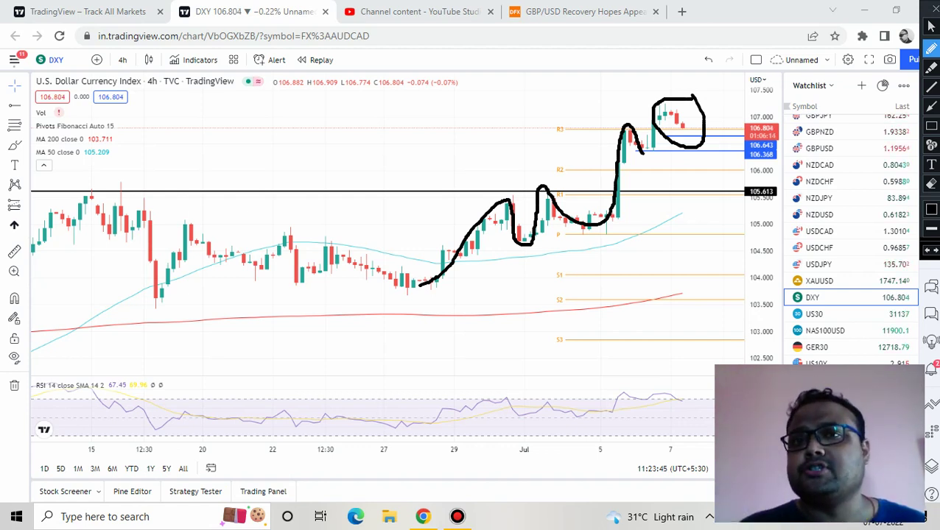
{"action": "left_click", "coordinate": [931, 9]}
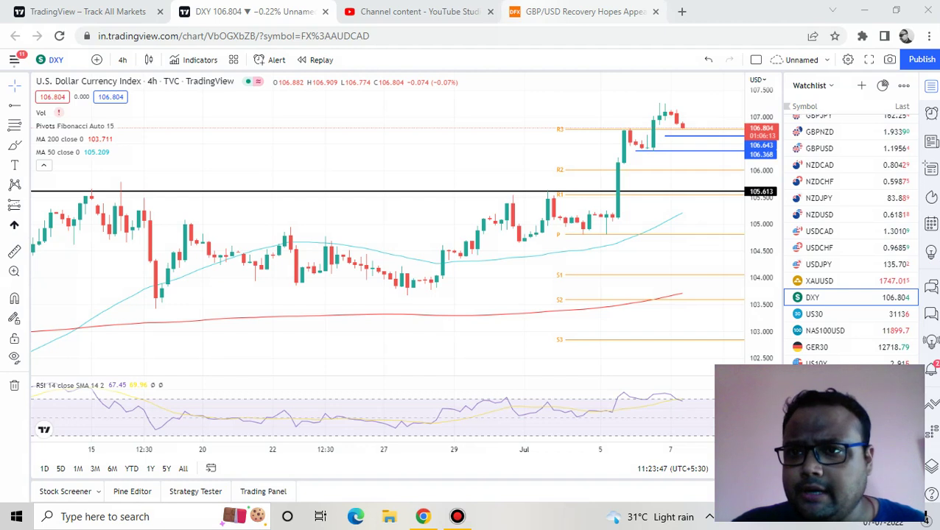
- Draw and erase an upward arrow above the latest DXY candles, then return to GBPUSD
{"action": "key", "text": "ctrl+shift+d"}
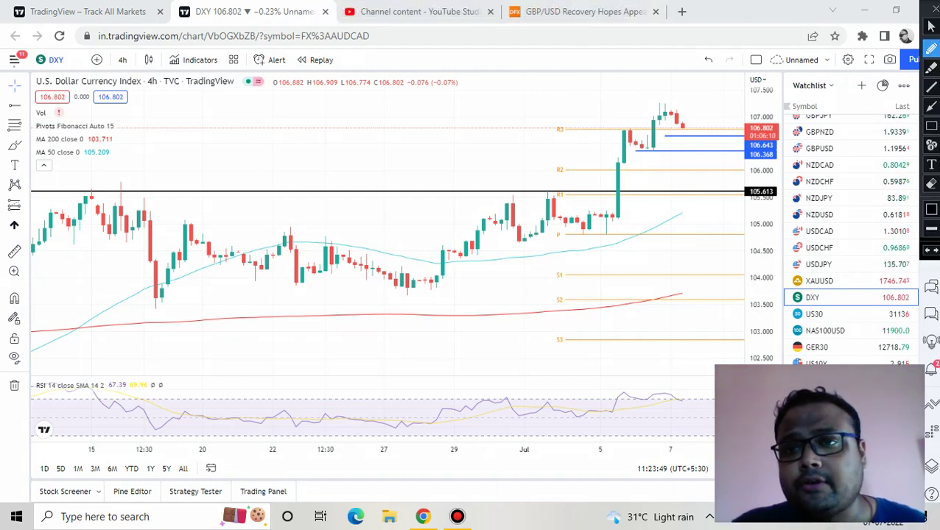
{"action": "mouse_move", "coordinate": [697, 134]}
{"action": "left_mouse_down"}
{"action": "mouse_move", "coordinate": [709, 76]}
{"action": "mouse_move", "coordinate": [723, 105]}
{"action": "left_mouse_up"}
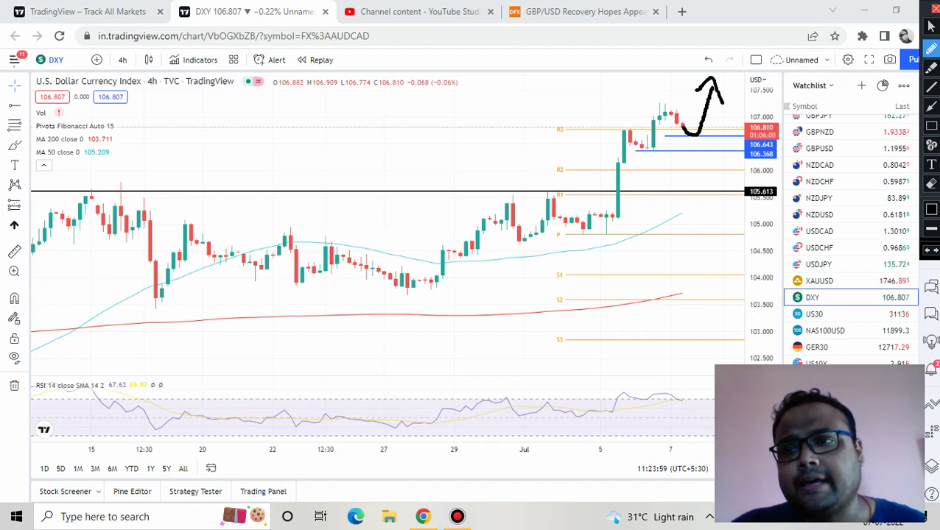
{"action": "key", "text": "Escape"}
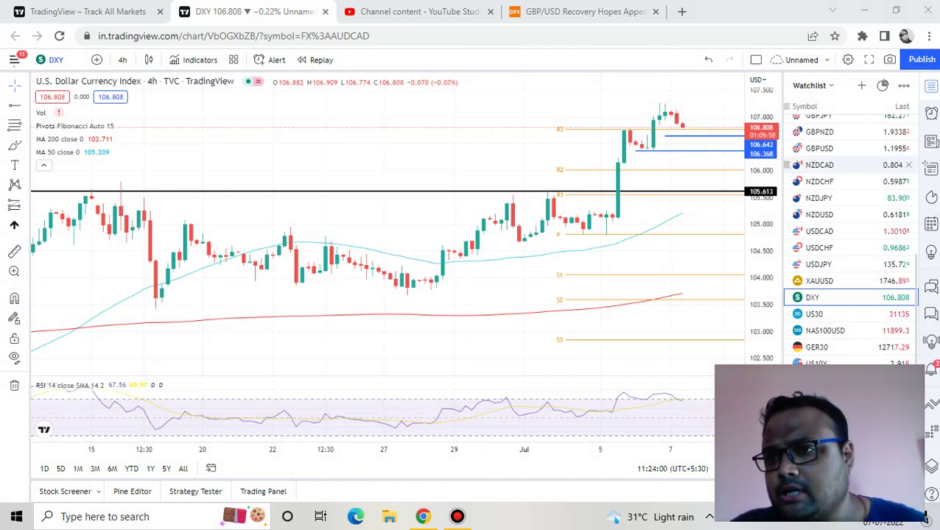
{"action": "left_click", "coordinate": [839, 148]}
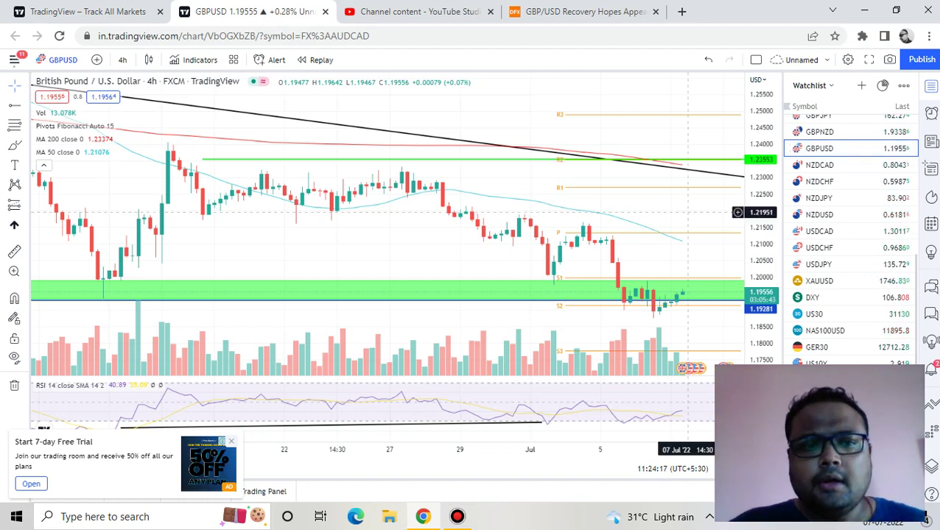
- Close the free-trial popup and pen-circle the latest GBPUSD candles in the green support zone
{"action": "left_click", "coordinate": [230, 441]}
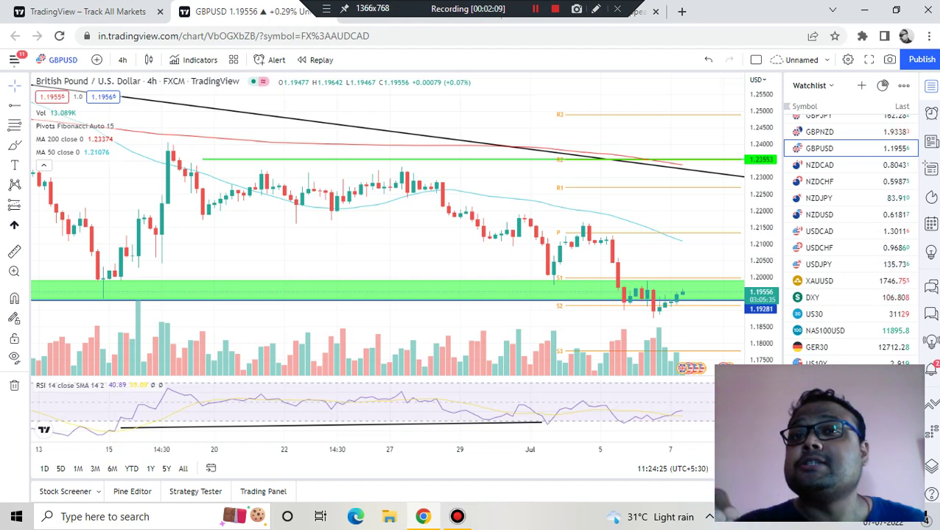
{"action": "left_click", "coordinate": [596, 9]}
{"action": "mouse_move", "coordinate": [697, 268]}
{"action": "left_mouse_down"}
{"action": "mouse_move", "coordinate": [646, 263]}
{"action": "mouse_move", "coordinate": [565, 317]}
{"action": "mouse_move", "coordinate": [684, 342]}
{"action": "mouse_move", "coordinate": [729, 280]}
{"action": "mouse_move", "coordinate": [692, 249]}
{"action": "mouse_move", "coordinate": [653, 254]}
{"action": "left_mouse_up"}
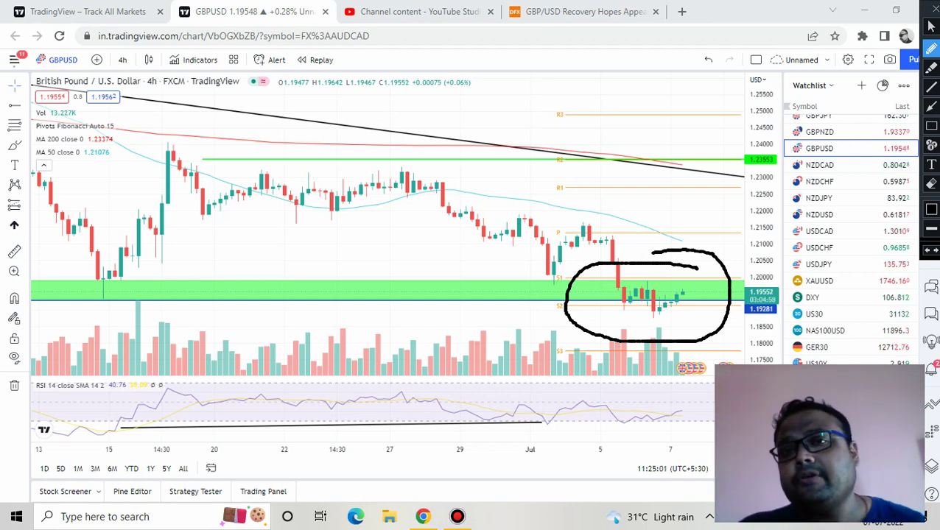
- Clear the circle and a brief underline, then add a horizontal ray at 1.18789
{"action": "key", "text": "Escape"}
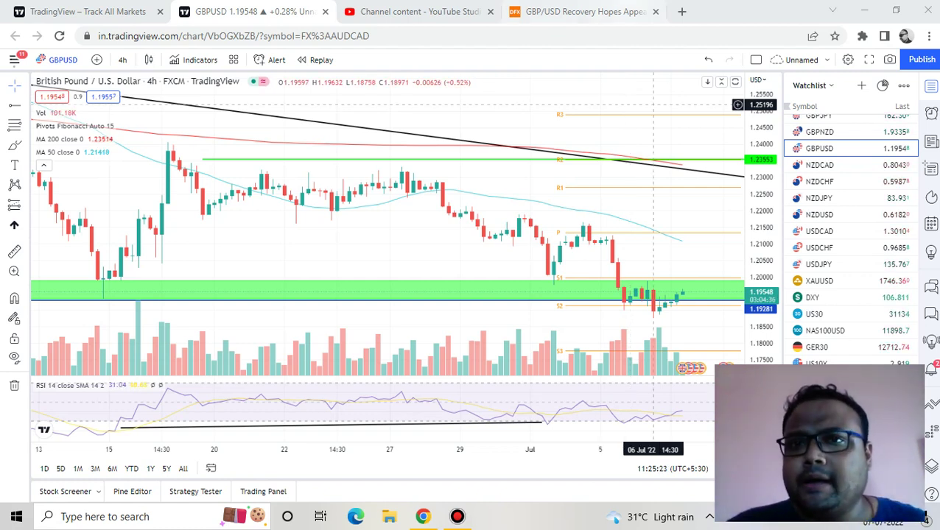
{"action": "key", "text": "ctrl+shift+d"}
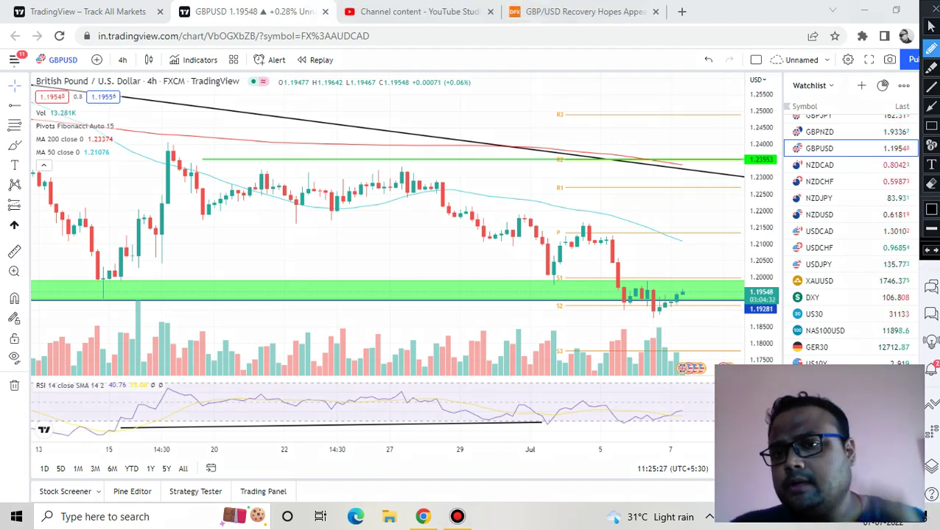
{"action": "left_click_drag", "start_coordinate": [589, 321], "coordinate": [733, 311]}
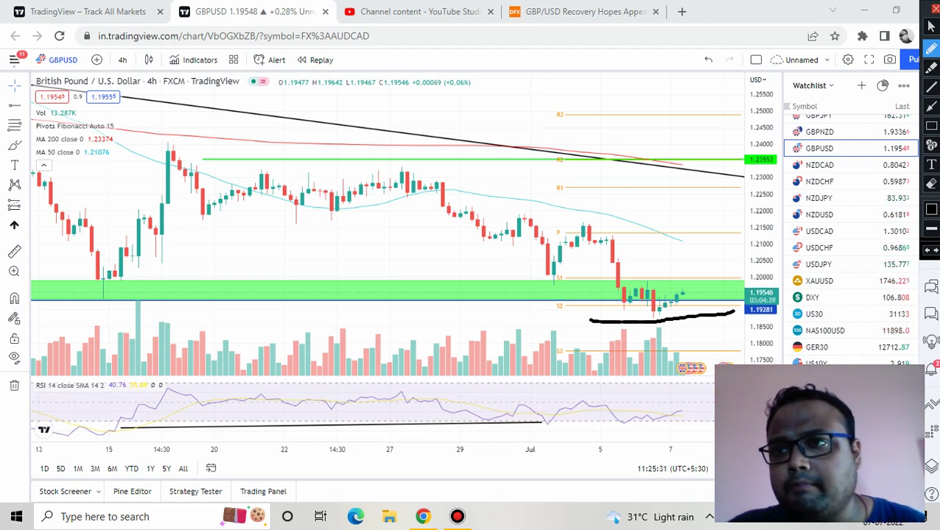
{"action": "key", "text": "ctrl+shift+d"}
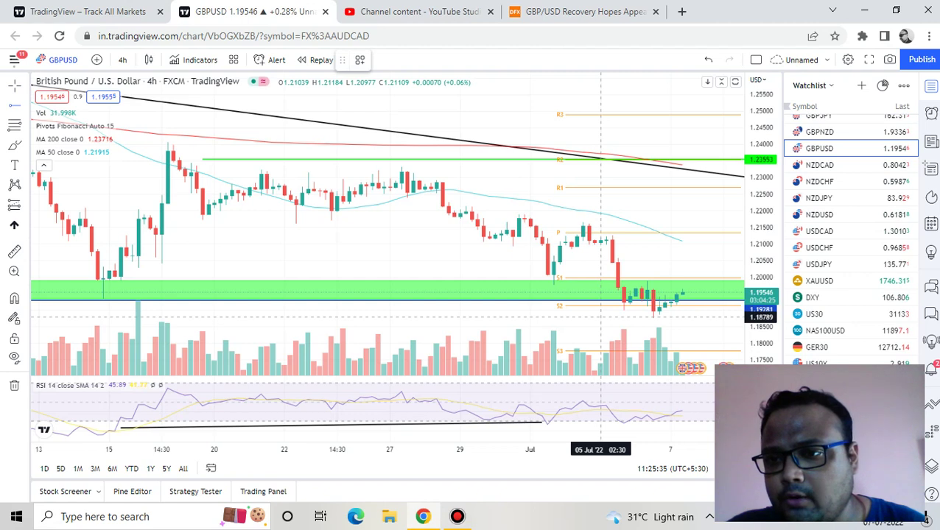
{"action": "key", "text": "alt+j"}
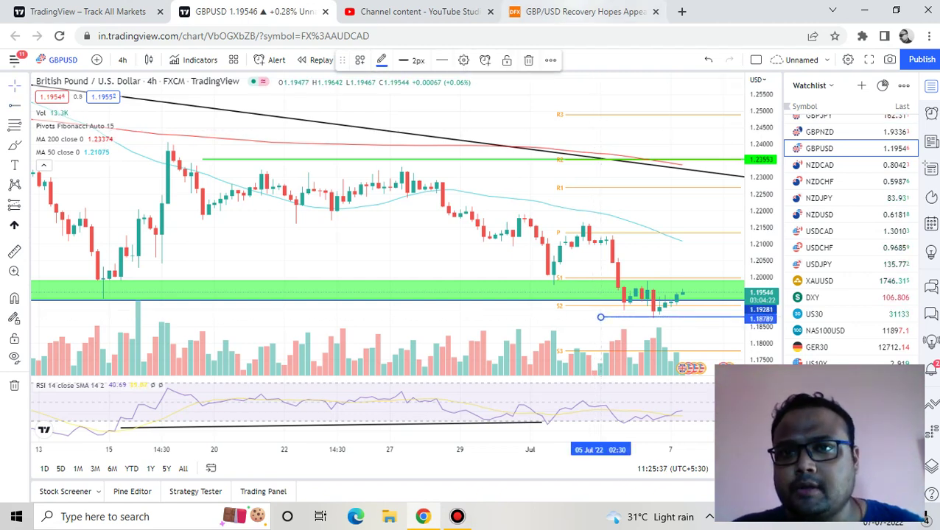
- Handwrite '1.1875' on the GBPUSD chart with the screen pen, then erase it
{"action": "key", "text": "ctrl+shift+d"}
{"action": "left_click_drag", "start_coordinate": [365, 336], "coordinate": [372, 410]}
{"action": "left_click_drag", "start_coordinate": [426, 334], "coordinate": [433, 394]}
{"action": "mouse_move", "coordinate": [465, 332]}
{"action": "left_mouse_down"}
{"action": "mouse_move", "coordinate": [508, 368]}
{"action": "mouse_move", "coordinate": [520, 352]}
{"action": "left_mouse_up"}
{"action": "mouse_move", "coordinate": [540, 329]}
{"action": "left_mouse_down"}
{"action": "mouse_move", "coordinate": [523, 330]}
{"action": "mouse_move", "coordinate": [527, 365]}
{"action": "left_mouse_up"}
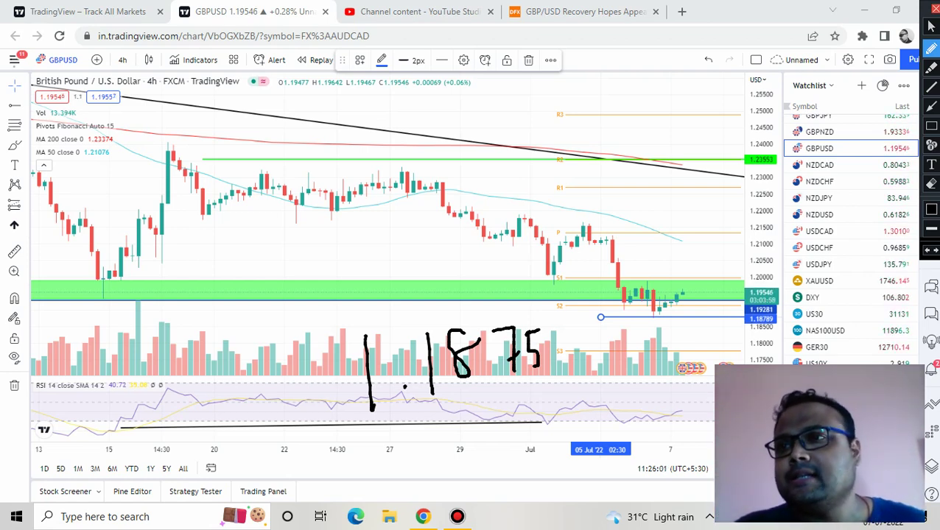
{"action": "key", "text": "Escape"}
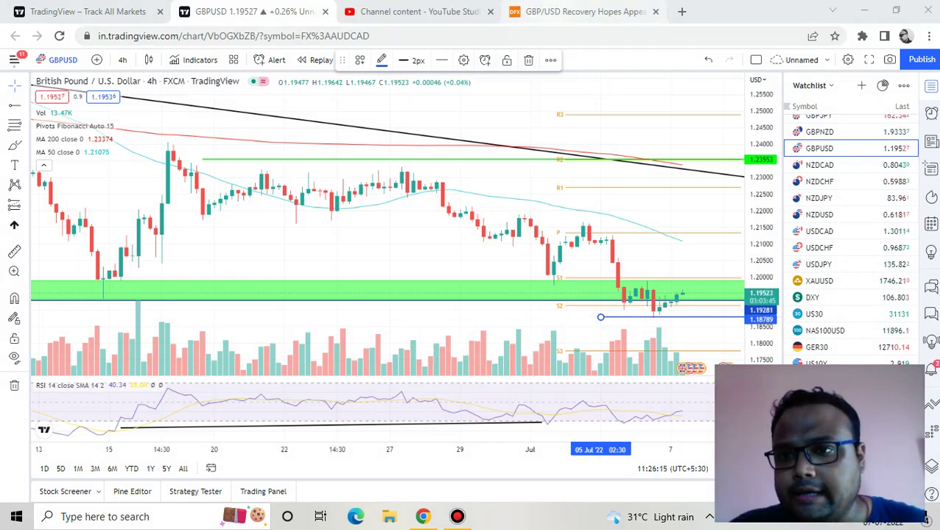
- Pen-draw a line at the 1.2000 level and begin a handwritten target near 1.23
{"action": "left_click", "coordinate": [595, 9]}
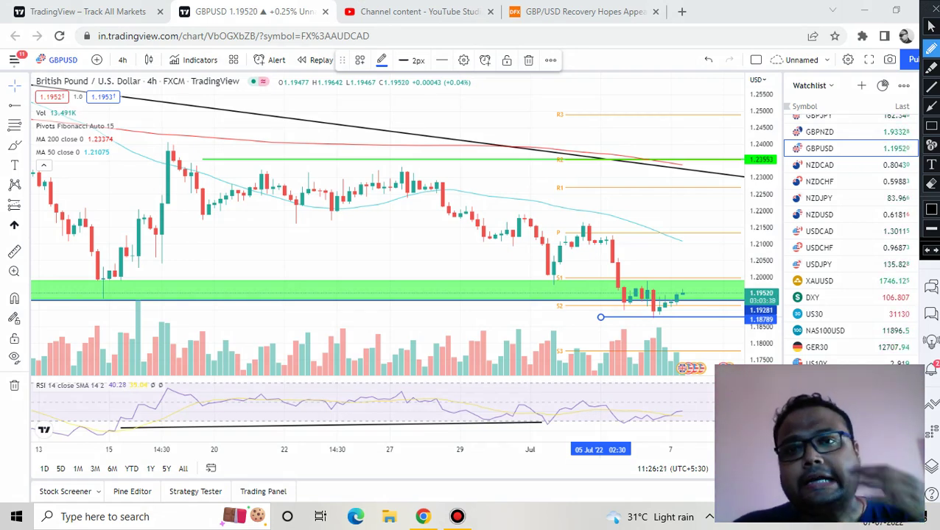
{"action": "left_click_drag", "start_coordinate": [615, 279], "coordinate": [704, 278]}
{"action": "mouse_move", "coordinate": [701, 165]}
{"action": "left_mouse_down"}
{"action": "mouse_move", "coordinate": [696, 197]}
{"action": "mouse_move", "coordinate": [737, 166]}
{"action": "mouse_move", "coordinate": [759, 179]}
{"action": "mouse_move", "coordinate": [770, 165]}
{"action": "left_mouse_up"}
{"action": "left_click", "coordinate": [712, 193]}
- Finish the '1.20' target, sketch price rising to 1.2000, and box an earlier congestion zone
{"action": "mouse_move", "coordinate": [809, 160]}
{"action": "left_mouse_down"}
{"action": "mouse_move", "coordinate": [797, 164]}
{"action": "mouse_move", "coordinate": [823, 155]}
{"action": "left_mouse_up"}
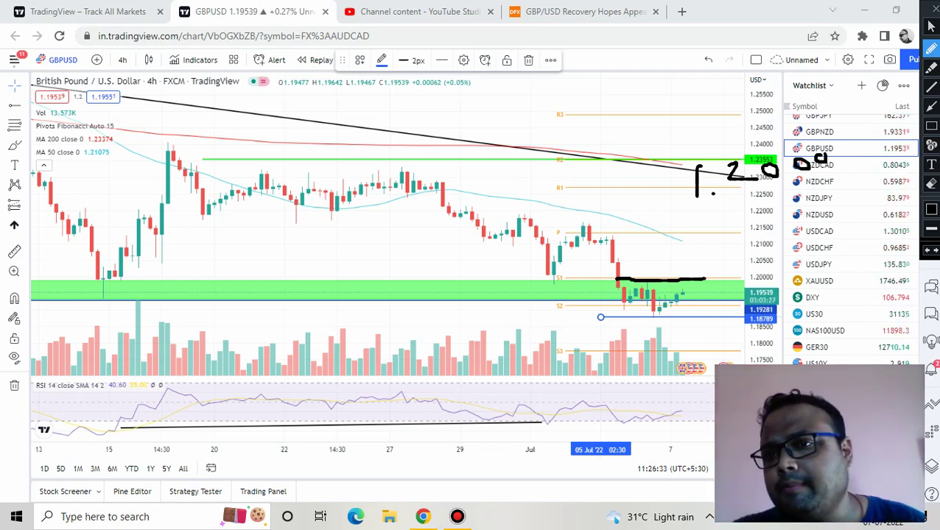
{"action": "mouse_move", "coordinate": [684, 286]}
{"action": "left_mouse_down"}
{"action": "mouse_move", "coordinate": [694, 278]}
{"action": "mouse_move", "coordinate": [711, 285]}
{"action": "left_mouse_up"}
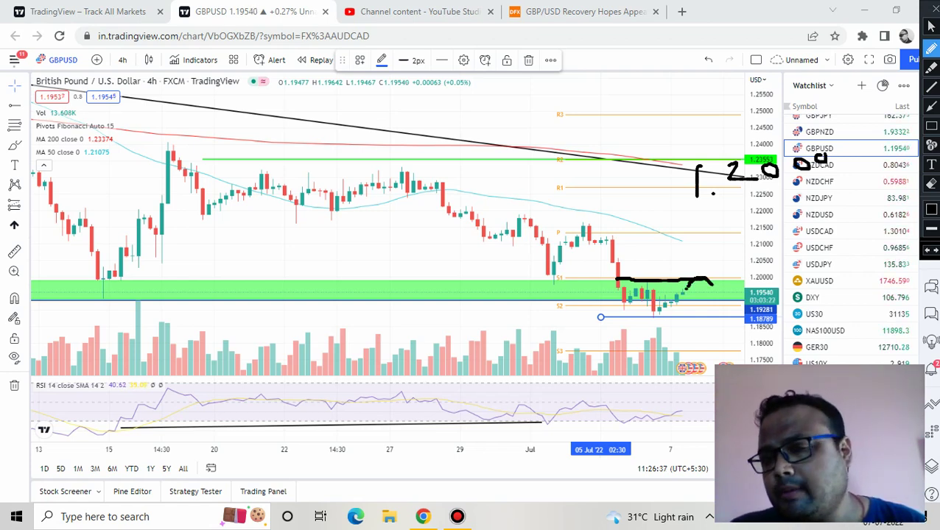
{"action": "mouse_move", "coordinate": [474, 97]}
{"action": "left_mouse_down"}
{"action": "mouse_move", "coordinate": [474, 173]}
{"action": "mouse_move", "coordinate": [511, 170]}
{"action": "mouse_move", "coordinate": [448, 196]}
{"action": "mouse_move", "coordinate": [441, 170]}
{"action": "left_mouse_up"}
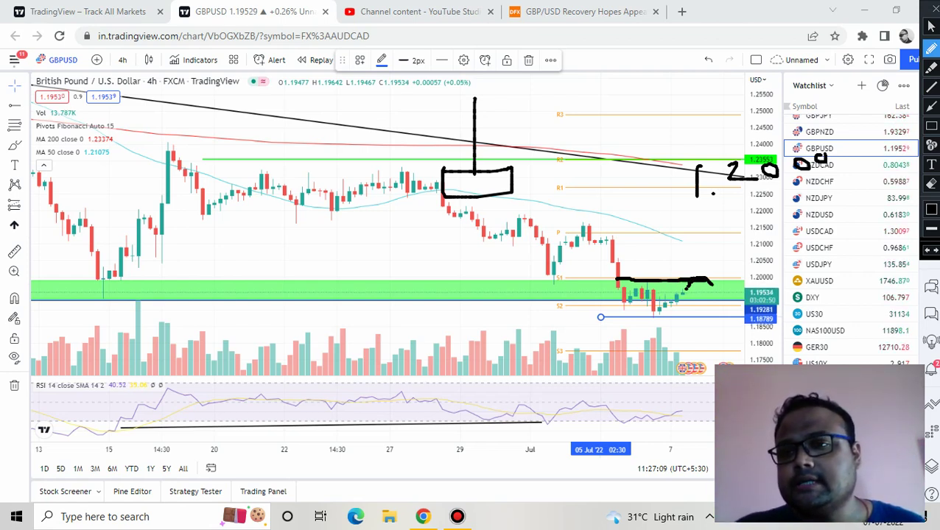
- Mark the R1 pivot, arrow toward 1.20, underline 1.1879 lows, clear everything, and open the DailyFX article
{"action": "left_click_drag", "start_coordinate": [589, 198], "coordinate": [651, 191]}
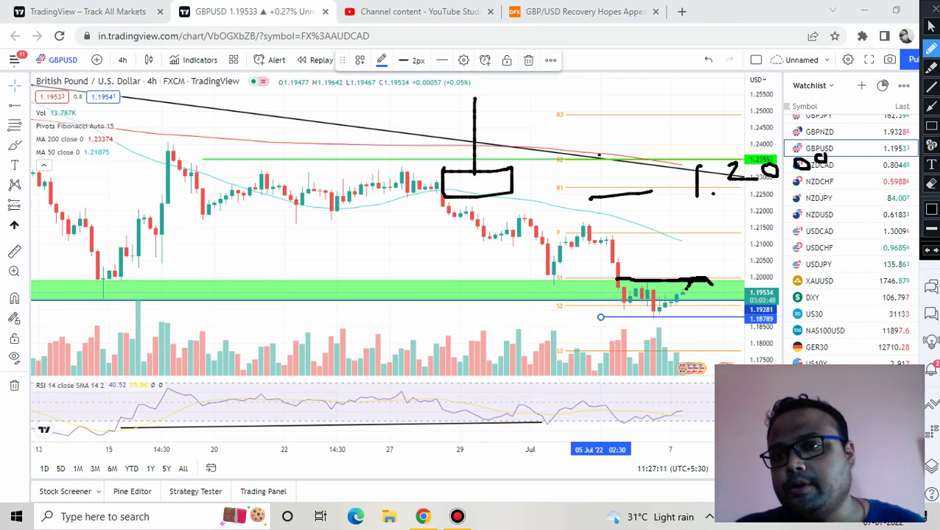
{"action": "left_click_drag", "start_coordinate": [598, 155], "coordinate": [639, 234]}
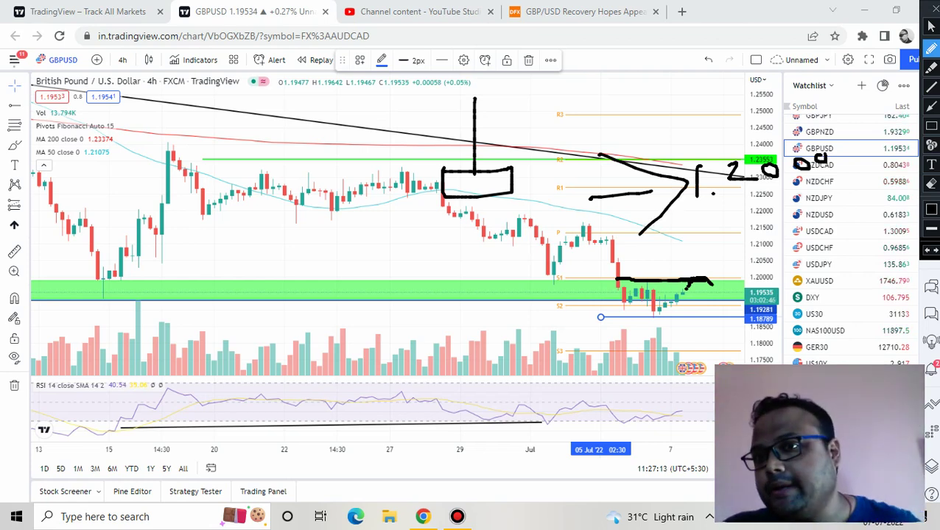
{"action": "left_click_drag", "start_coordinate": [603, 316], "coordinate": [681, 315]}
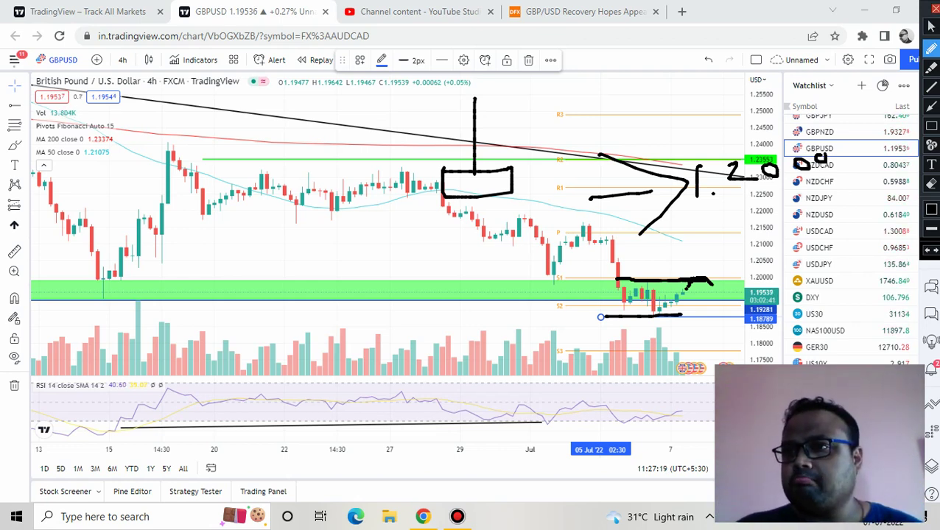
{"action": "key", "text": "Escape"}
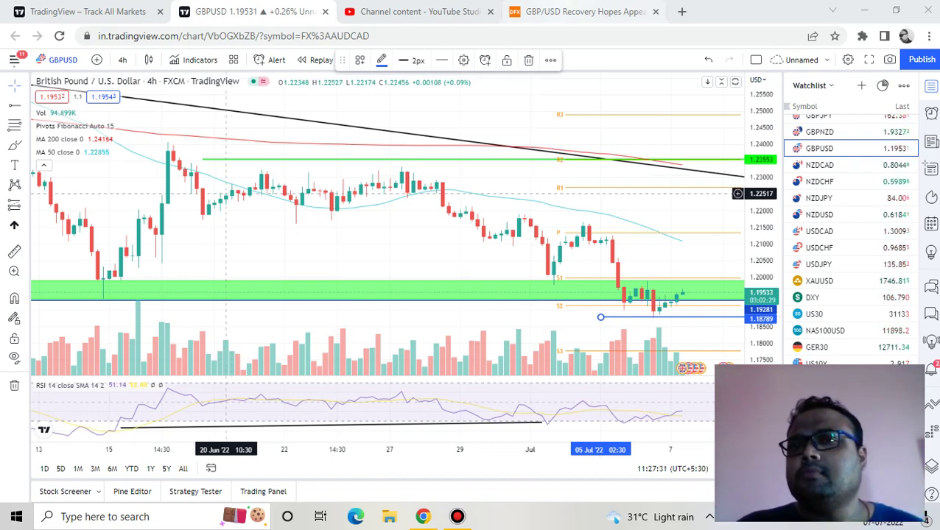
{"action": "left_click", "coordinate": [582, 11]}
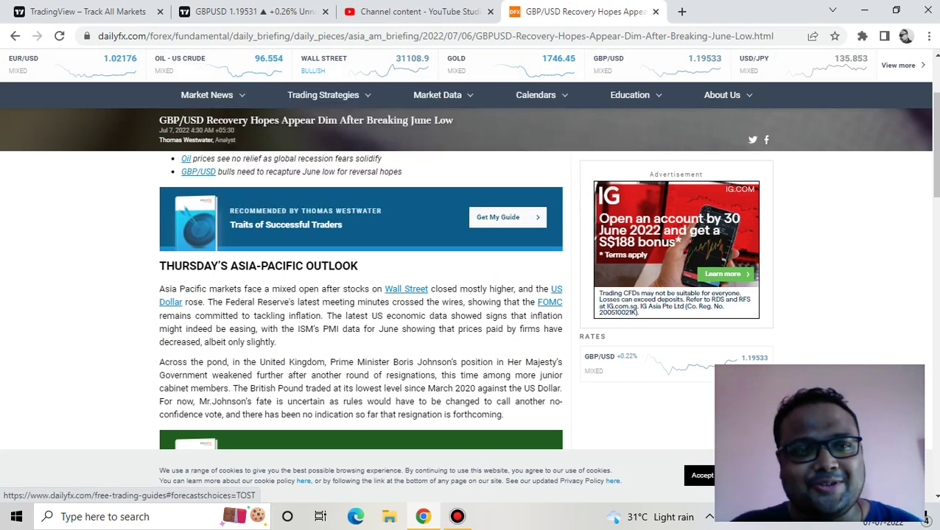
- Scroll the DailyFX GBP/USD recovery article back up to its headline and talking points
{"action": "scroll", "coordinate": [472, 294], "scroll_direction": "up", "scroll_amount": 2}
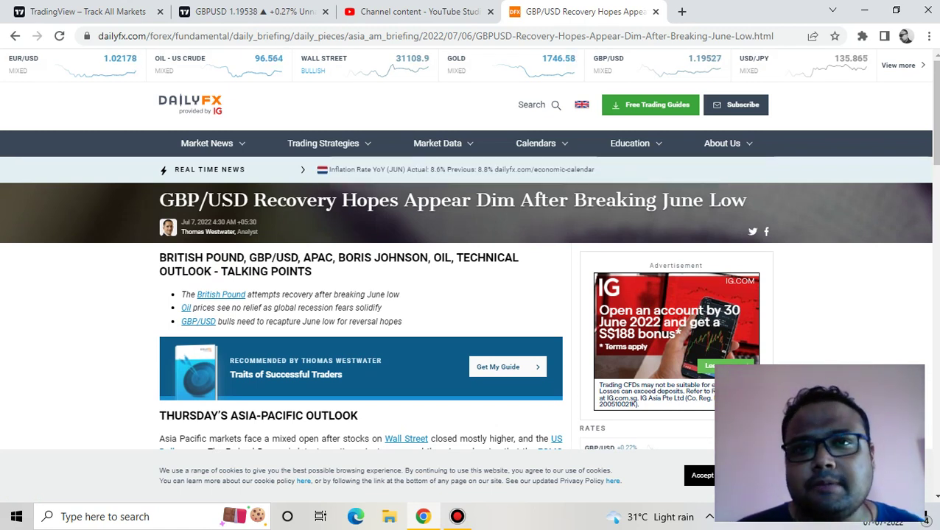
{"action": "left_click", "coordinate": [250, 11]}
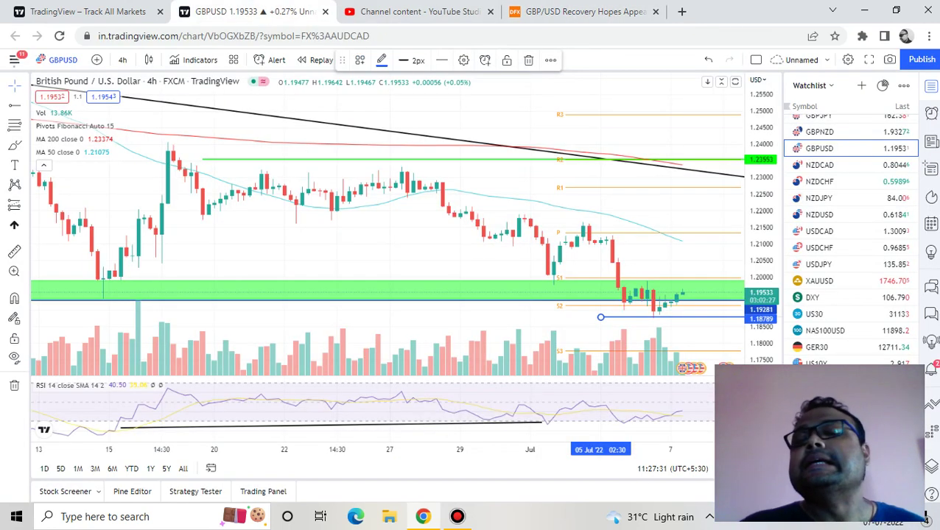